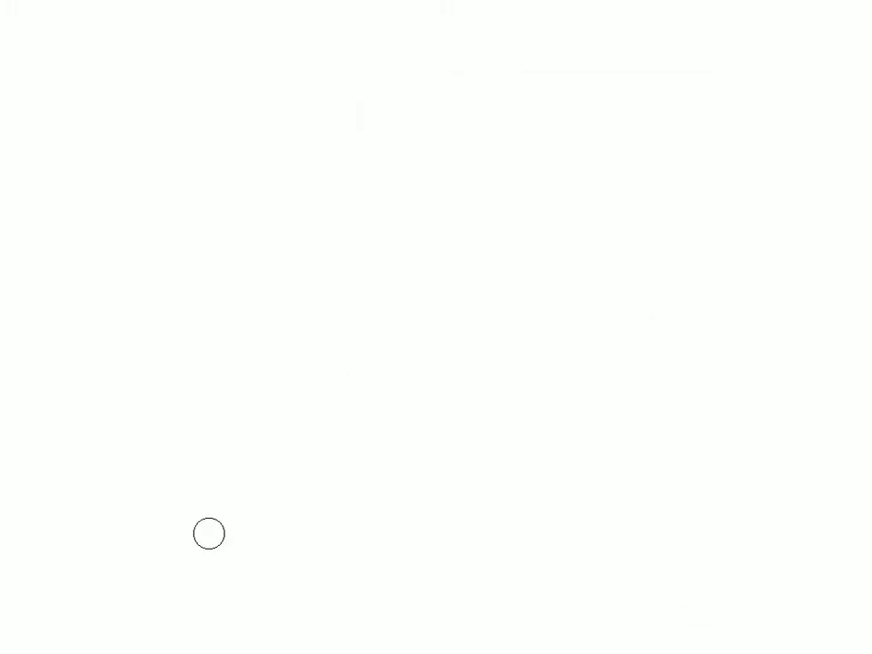
Sketch the wave's curved arc, two parallel horizon lines and the right-side ground lines
mouse_move(418, 559)
mouse_down()
mouse_move(332, 509)
mouse_move(354, 235)
mouse_up()
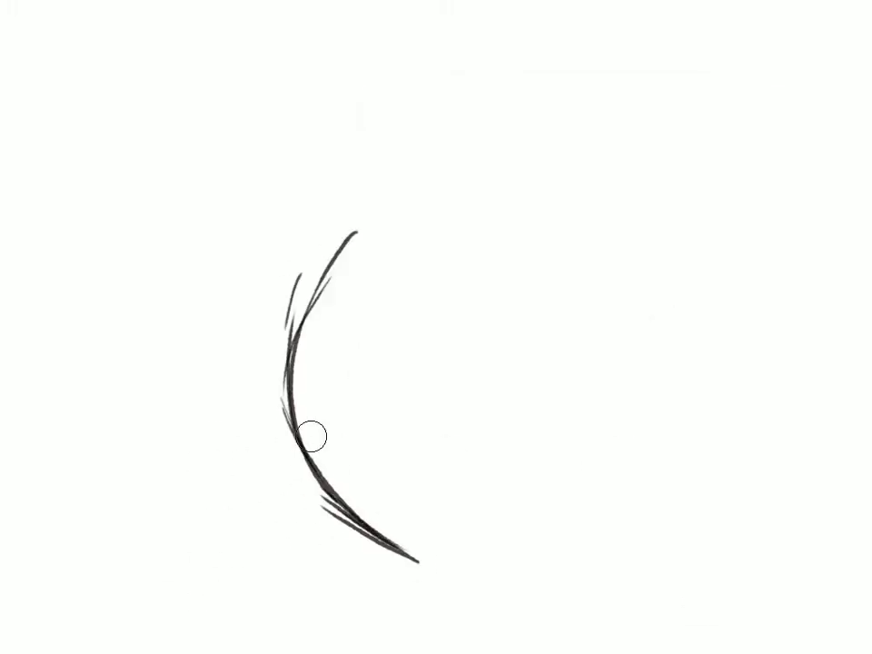
drag(62, 366, 532, 365)
drag(78, 384, 691, 384)
drag(454, 391, 773, 317)
mouse_move(618, 343)
mouse_down()
mouse_move(645, 209)
mouse_move(642, 323)
mouse_up()
Add a tall capped tower, the curling wave crest and wavy outlines on the left
mouse_move(685, 311)
mouse_down()
mouse_move(707, 73)
mouse_move(697, 85)
mouse_move(754, 112)
mouse_move(738, 186)
mouse_up()
mouse_move(355, 235)
mouse_down()
mouse_move(309, 314)
mouse_move(400, 316)
mouse_up()
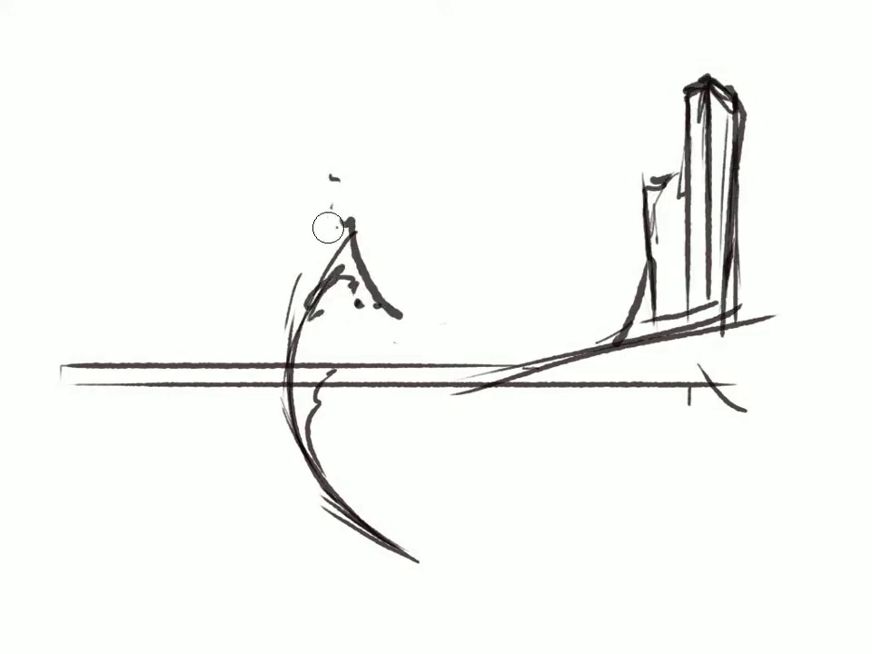
drag(323, 195, 0, 298)
drag(304, 546, 391, 582)
drag(0, 517, 150, 470)
drag(50, 521, 127, 527)
drag(178, 320, 79, 468)
Sketch sweeping curves, tall pillars at the far right and a tall pole at upper left
drag(230, 273, 722, 463)
drag(809, 238, 586, 454)
drag(786, 395, 636, 450)
drag(802, 0, 804, 218)
drag(821, 180, 843, 210)
drag(838, 0, 847, 220)
mouse_move(377, 300)
mouse_down()
mouse_move(391, 350)
mouse_move(477, 364)
mouse_up()
mouse_move(178, 0)
mouse_down()
mouse_move(182, 226)
mouse_move(200, 227)
mouse_up()
Shape the tower base, erasing stray base lines and adding a pole and marks around it
mouse_move(649, 264)
mouse_down()
mouse_move(611, 347)
mouse_move(620, 344)
mouse_up()
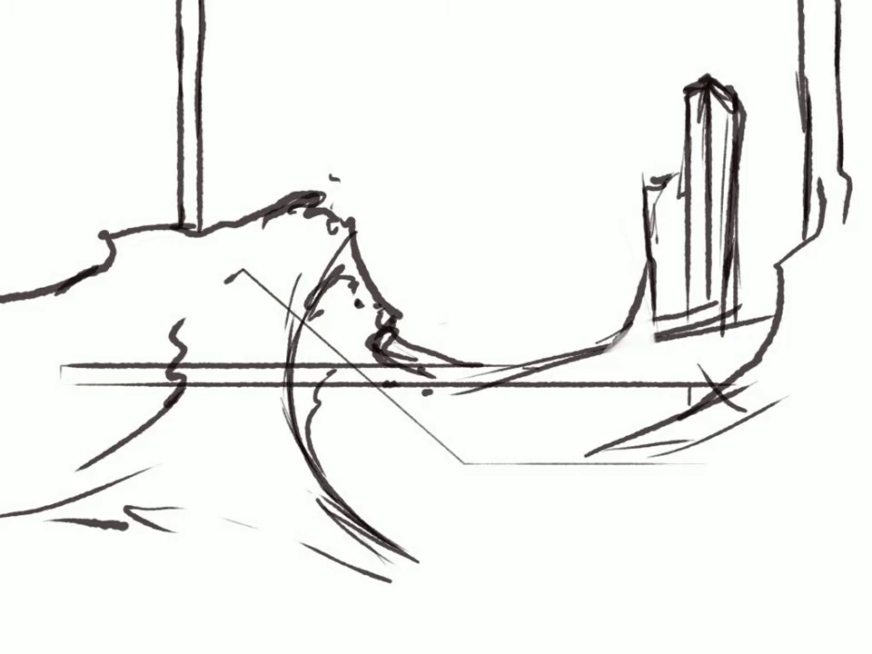
drag(695, 318, 741, 332)
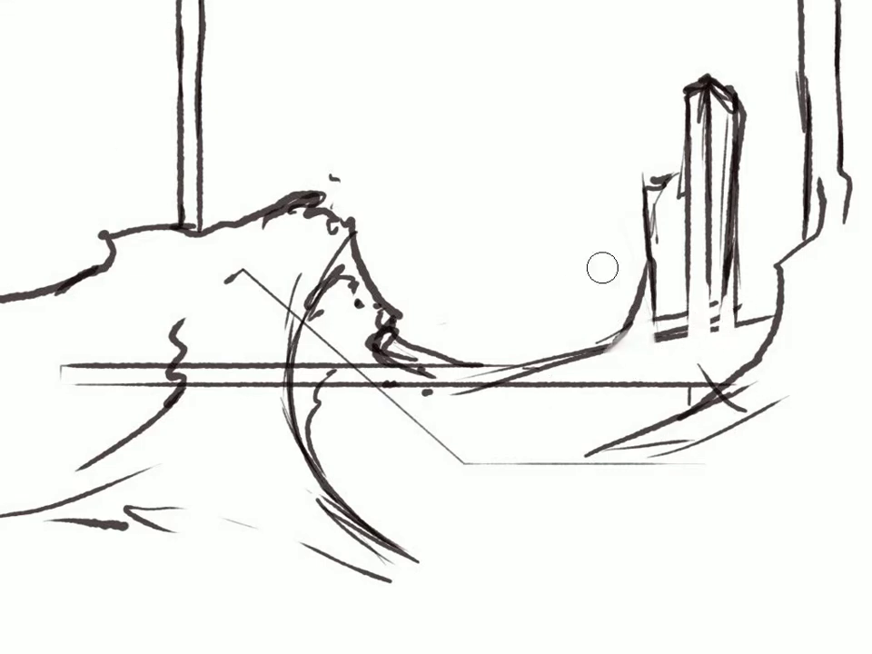
drag(627, 345, 641, 359)
mouse_move(571, 353)
mouse_down()
mouse_move(569, 189)
mouse_move(585, 353)
mouse_move(627, 259)
mouse_move(649, 265)
mouse_up()
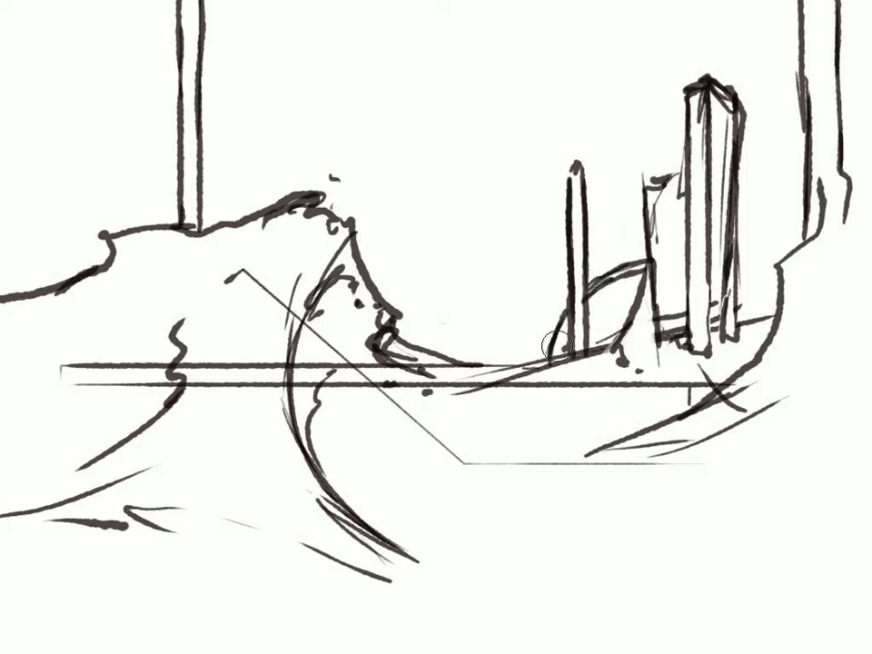
Add an arc at the tower base, thicken the right pillar and start a dark eye swirl
drag(768, 316, 709, 285)
drag(806, 234, 811, 100)
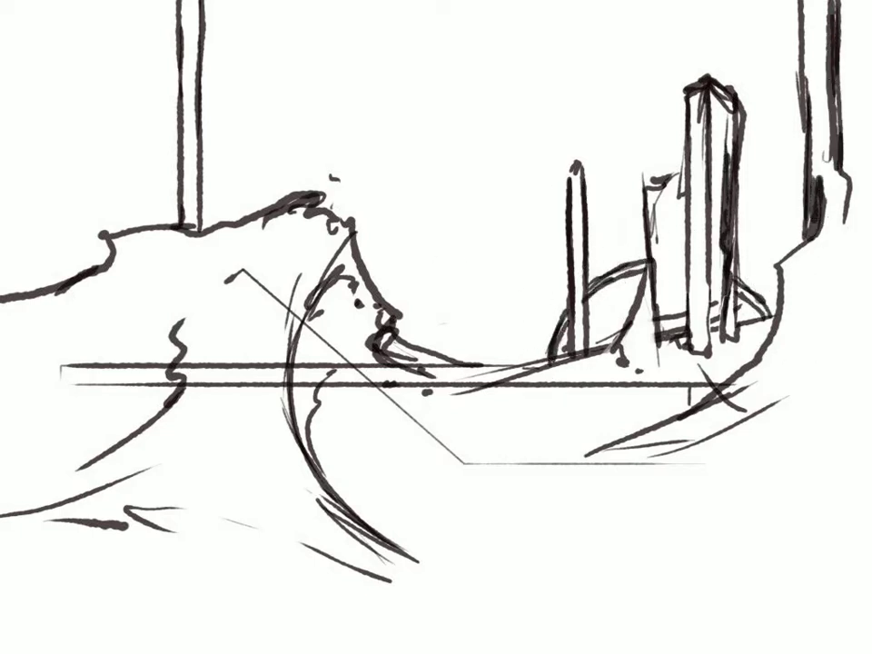
drag(832, 9, 850, 209)
mouse_move(727, 472)
mouse_down()
mouse_move(807, 433)
mouse_move(842, 381)
mouse_move(832, 322)
mouse_up()
Add swirl marks, a curled tip and extra wave lines around the lower-right eye and centre
drag(745, 500, 693, 518)
click(571, 570)
drag(568, 577, 740, 545)
drag(718, 554, 818, 607)
drag(391, 434, 559, 495)
drag(418, 546, 672, 554)
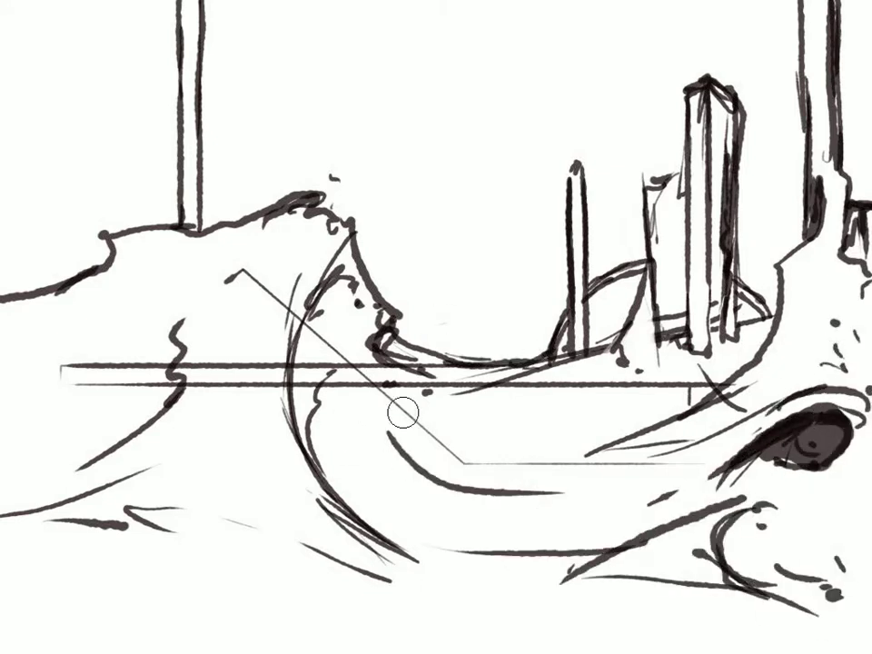
drag(391, 404, 462, 422)
drag(418, 392, 582, 389)
drag(559, 400, 573, 418)
drag(100, 262, 60, 269)
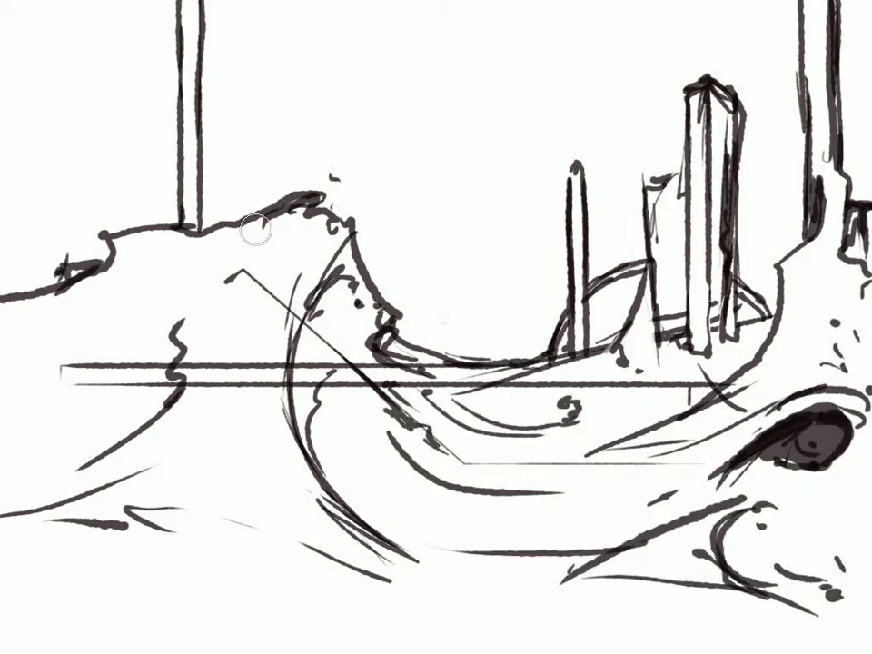
Block flat grey over the lower-right wave, the crest, the left wave and the lower foreground
mouse_move(662, 571)
mouse_down()
mouse_move(805, 374)
mouse_move(859, 209)
mouse_move(835, 515)
mouse_move(858, 565)
mouse_up()
drag(545, 436, 333, 454)
drag(300, 299, 381, 436)
drag(350, 231, 324, 409)
mouse_move(209, 299)
mouse_down()
mouse_move(186, 366)
mouse_move(23, 390)
mouse_up()
mouse_move(18, 509)
mouse_down()
mouse_move(72, 561)
mouse_move(412, 570)
mouse_move(272, 227)
mouse_move(210, 493)
mouse_move(814, 610)
mouse_move(591, 491)
mouse_up()
Deepen grey shading around the wave's eye, the tall tower, the lower wave and the foreground
mouse_move(841, 272)
mouse_down()
mouse_move(680, 442)
mouse_move(334, 273)
mouse_move(313, 391)
mouse_up()
mouse_move(668, 191)
mouse_down()
mouse_move(672, 313)
mouse_move(718, 118)
mouse_move(722, 336)
mouse_up()
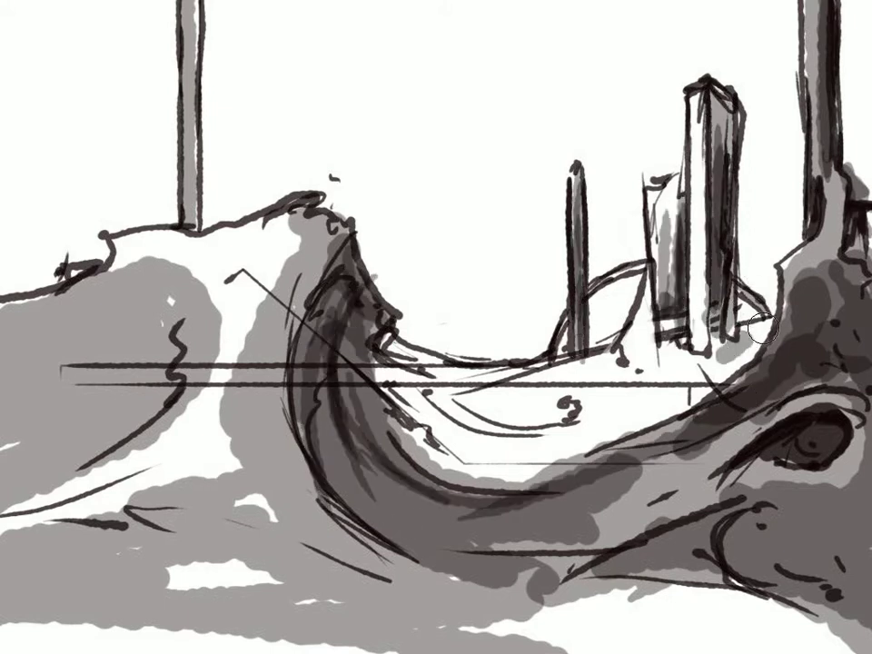
drag(677, 363, 483, 413)
drag(318, 291, 582, 427)
drag(664, 182, 668, 336)
mouse_move(382, 400)
mouse_down()
mouse_move(578, 450)
mouse_move(818, 427)
mouse_move(818, 649)
mouse_up()
mouse_move(818, 300)
mouse_down()
mouse_move(690, 600)
mouse_move(265, 627)
mouse_move(445, 427)
mouse_move(63, 360)
mouse_move(91, 272)
mouse_move(110, 328)
mouse_up()
Pick a dark brown and paint it over the left hill and the right cliff
click(736, 125)
right_click(227, 391)
mouse_move(36, 299)
mouse_down()
mouse_move(115, 300)
mouse_move(68, 487)
mouse_move(227, 509)
mouse_move(818, 628)
mouse_move(266, 554)
mouse_up()
drag(796, 458, 849, 360)
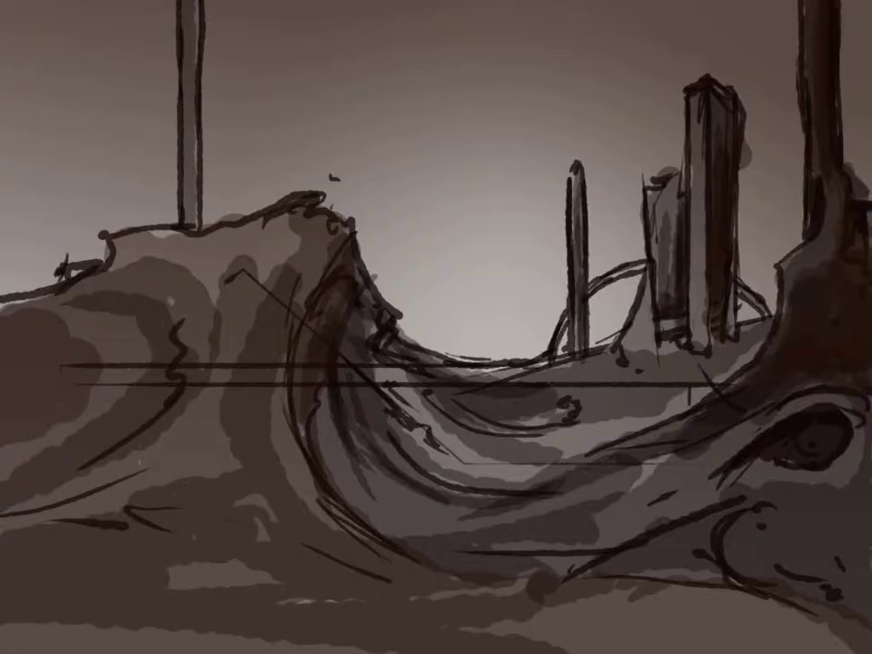
Undo a stray central spire, then lighten the front faces of the tall and smaller pillars
right_click(491, 247)
drag(500, 357, 506, 98)
key(ctrl+z)
ctrl+click(697, 107)
drag(697, 87, 697, 346)
drag(665, 181, 666, 286)
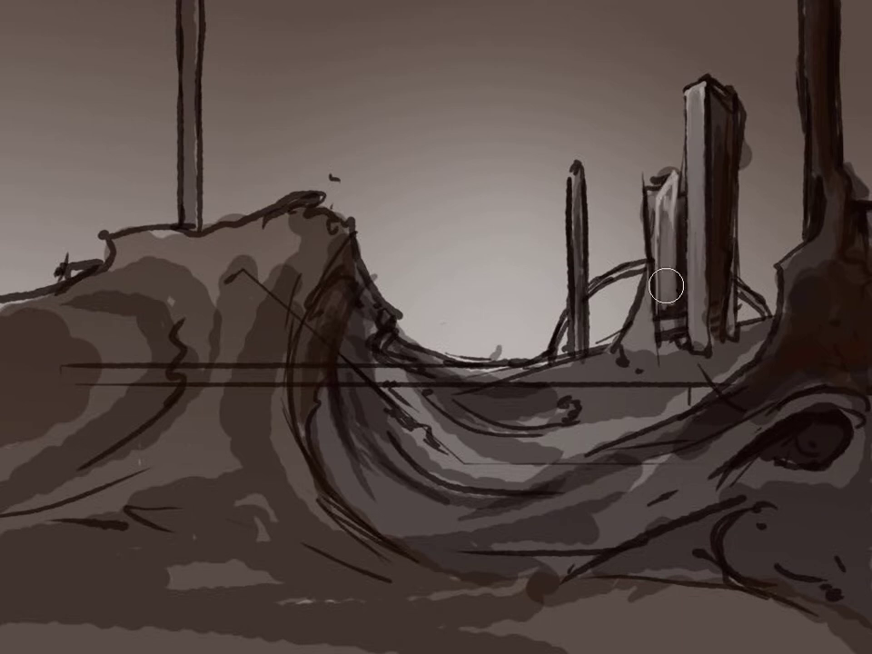
Highlight the wave crest and right trunk, then resample tones to darken the crest and left pole
drag(305, 364, 342, 259)
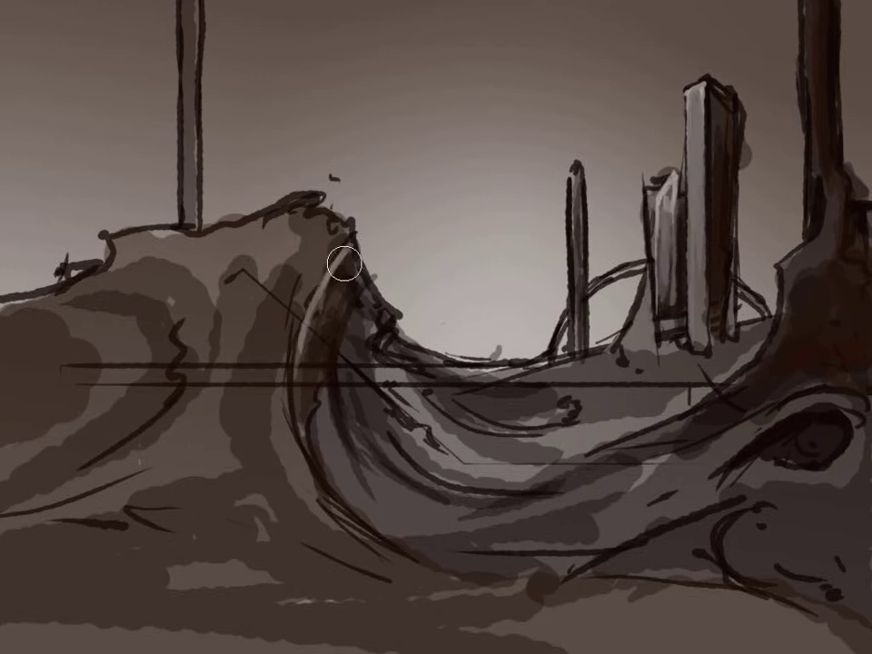
drag(786, 331, 822, 173)
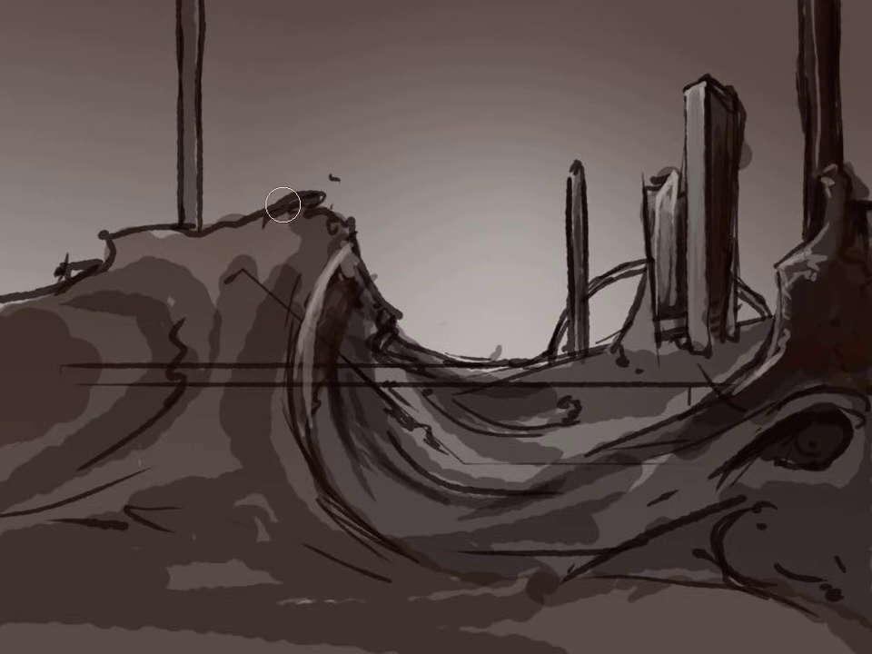
mouse_move(185, 186)
mouse_down()
mouse_move(182, 194)
mouse_move(185, 108)
mouse_up()
alt+click(354, 288)
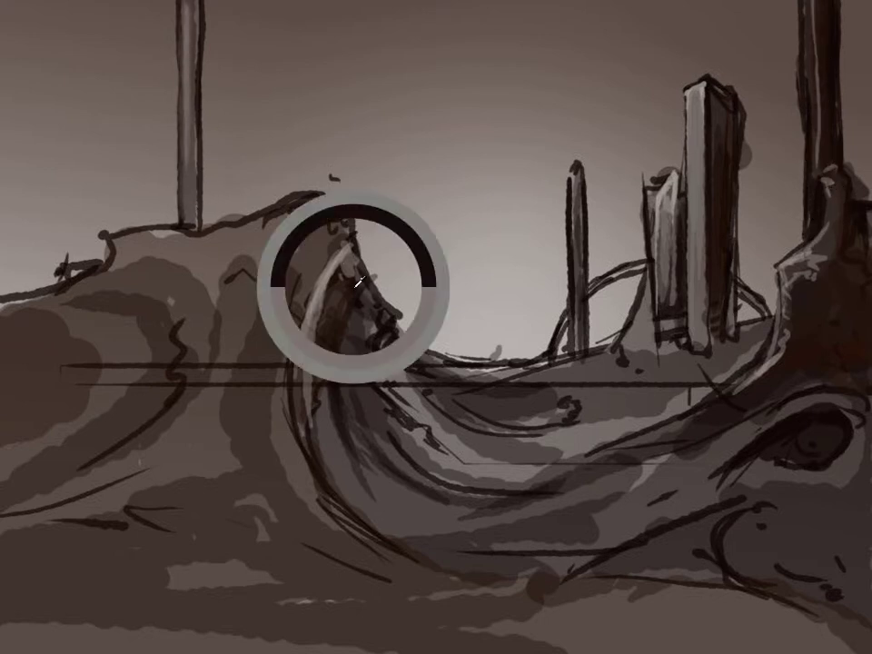
drag(350, 272, 319, 420)
alt+click(346, 230)
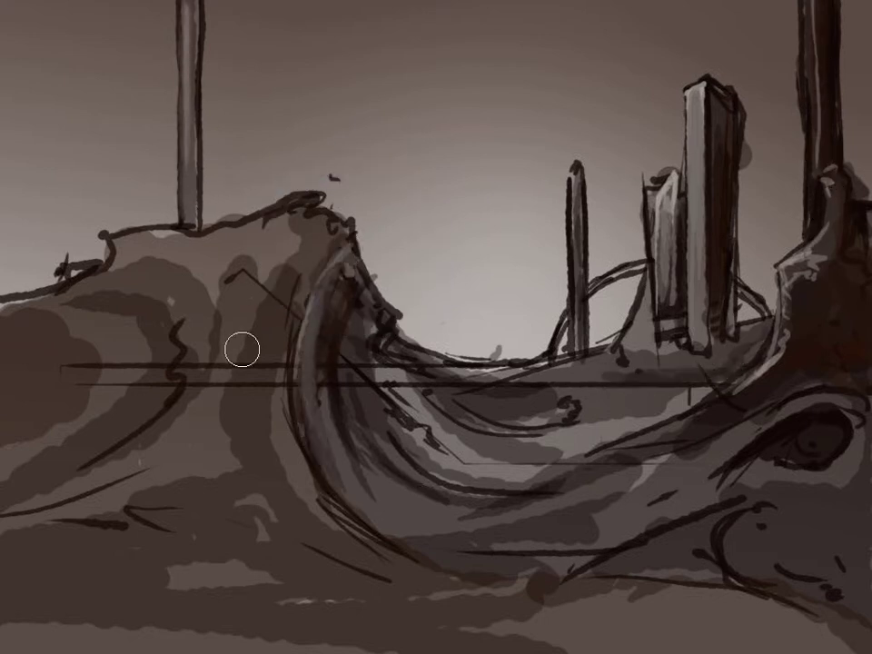
alt+click(314, 343)
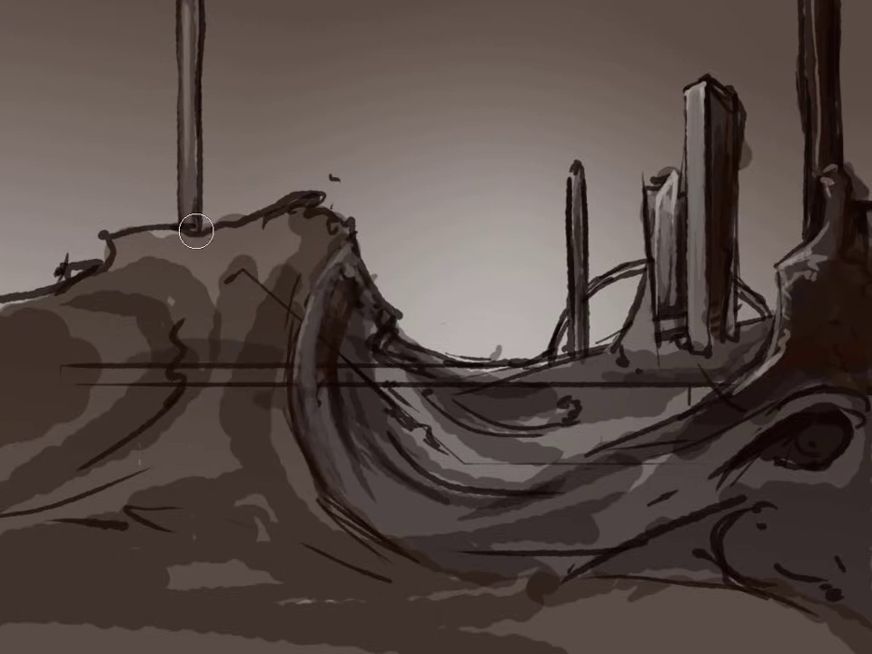
drag(195, 230, 190, 4)
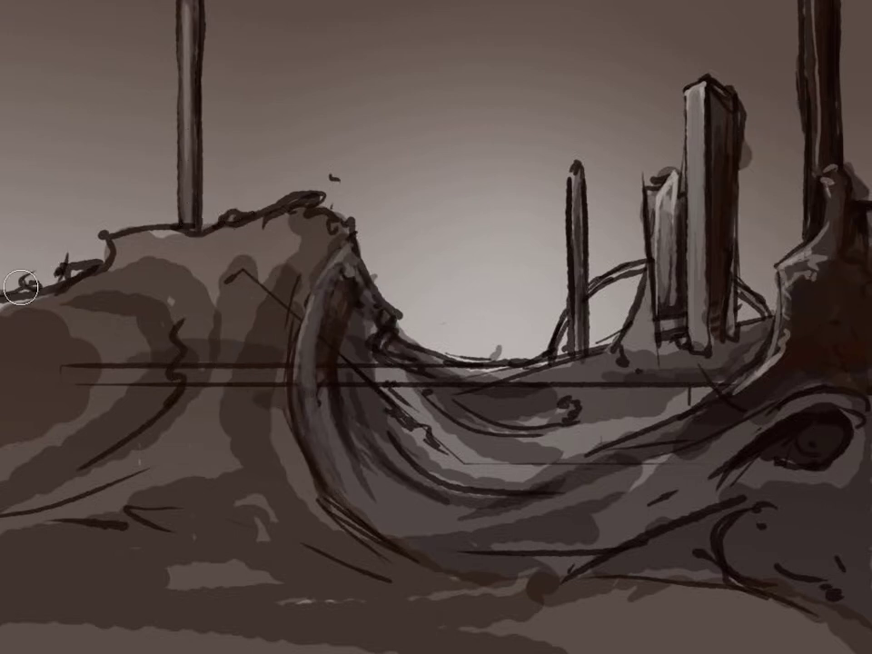
Add short spiky debris along the far-left ridge
drag(22, 289, 23, 238)
drag(38, 289, 39, 253)
right_click(548, 310)
click(463, 362)
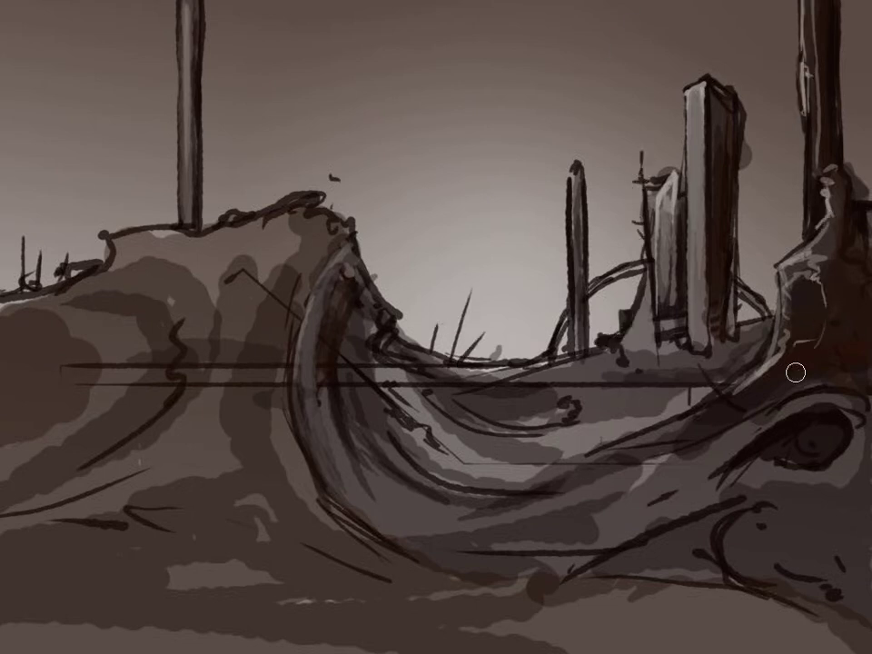
Add light highlights to the wave's left edge, the ridge, the hill slope and the tall pillar's base
drag(272, 395, 309, 486)
drag(147, 271, 177, 269)
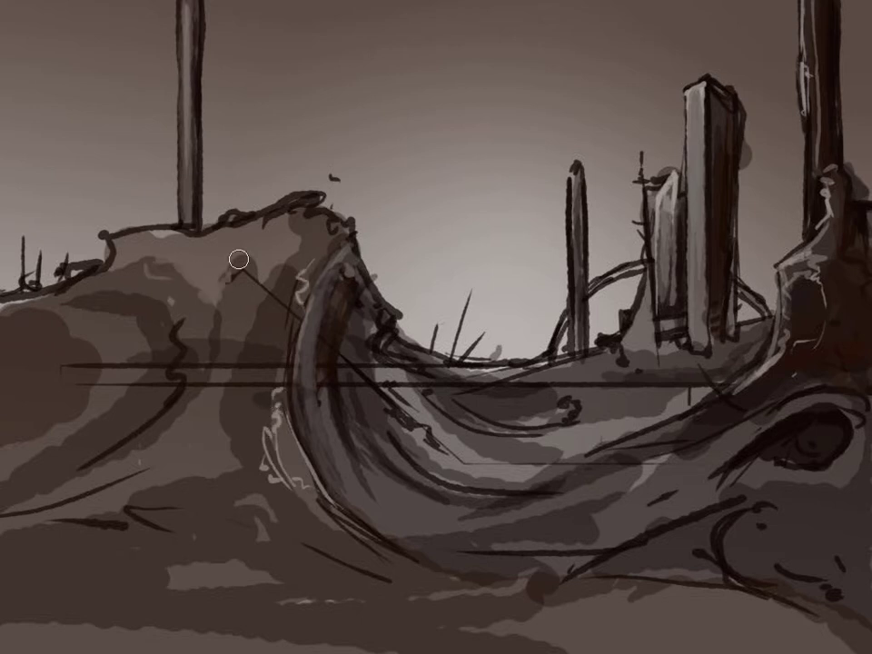
drag(43, 300, 84, 321)
drag(168, 413, 194, 466)
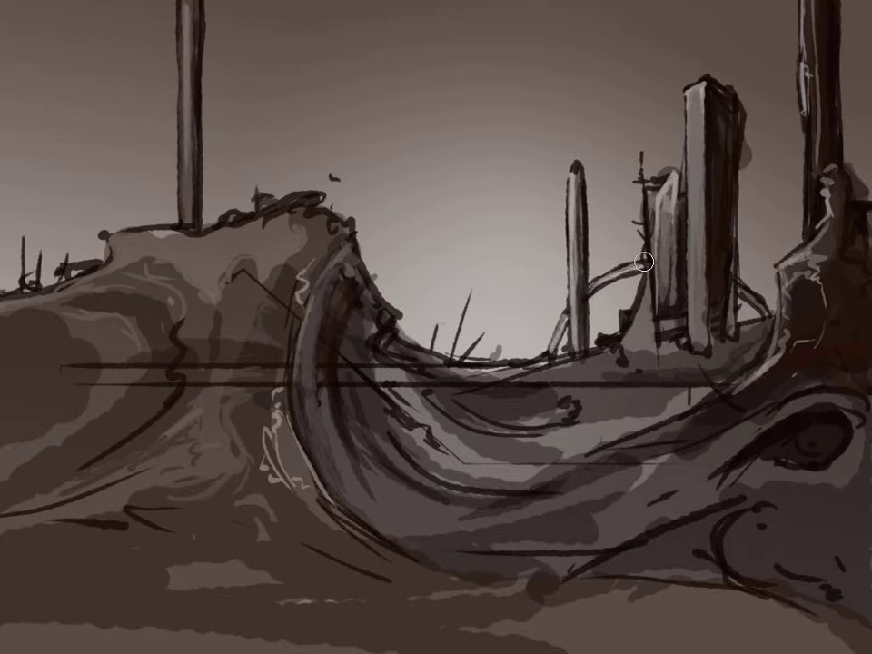
mouse_move(655, 280)
mouse_down()
mouse_move(648, 341)
mouse_move(640, 308)
mouse_move(608, 344)
mouse_up()
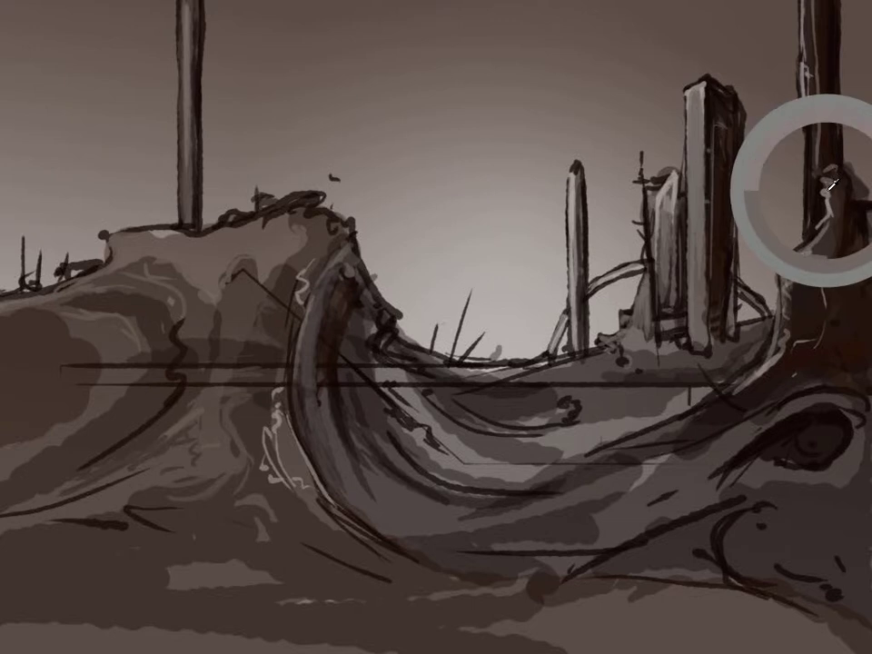
Darken the wave curl and lower-right swirl, then paint a lighter band across the lower-left wave
mouse_move(309, 375)
mouse_down()
mouse_move(328, 363)
mouse_move(344, 390)
mouse_up()
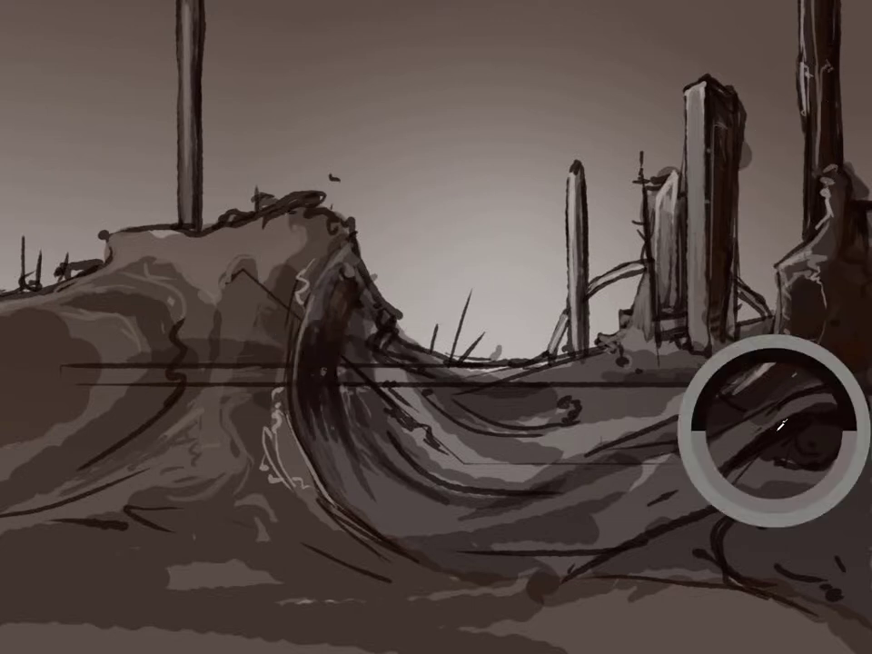
drag(816, 512, 747, 547)
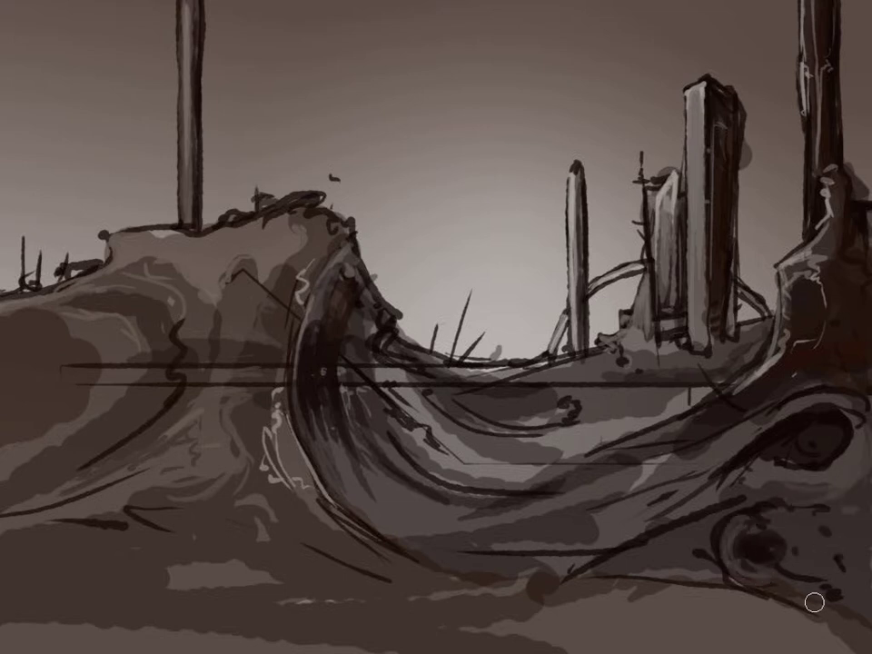
alt+click(253, 570)
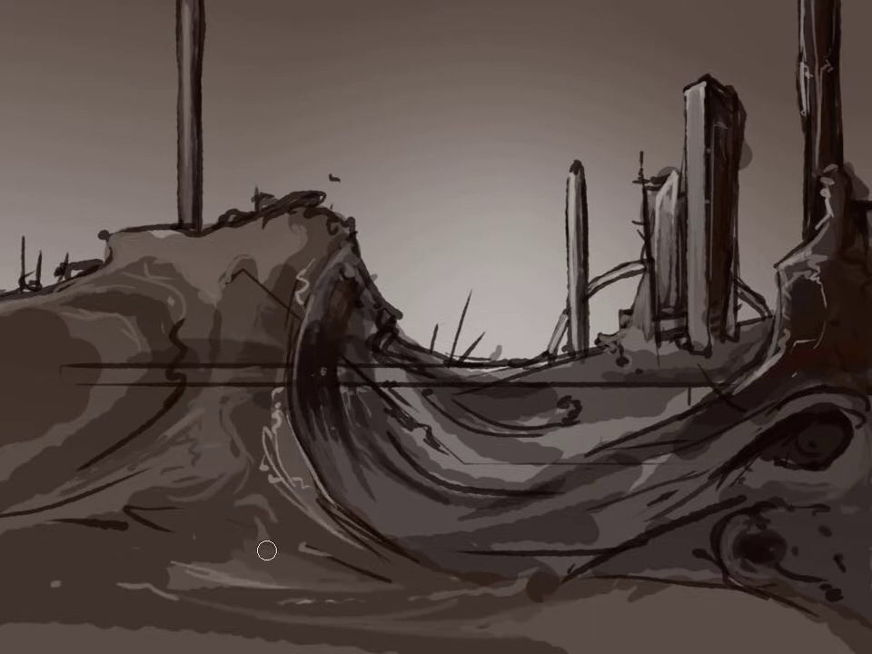
alt+click(249, 448)
drag(336, 462, 204, 537)
alt+click(249, 578)
drag(249, 578, 5, 580)
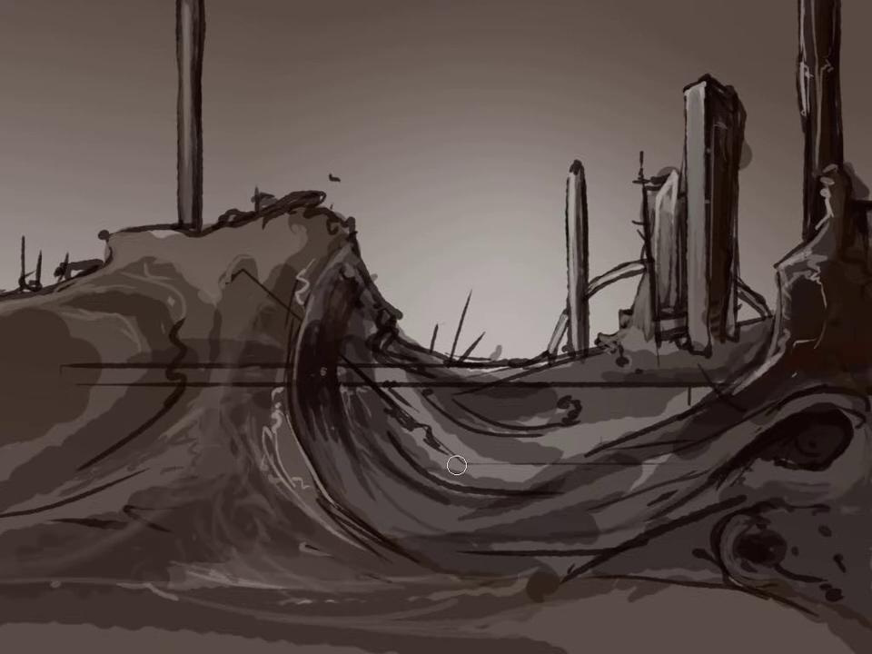
Add dark strokes along the wave crest
drag(300, 227, 368, 356)
mouse_move(291, 272)
mouse_down()
mouse_move(370, 339)
mouse_move(346, 327)
mouse_up()
alt+click(574, 432)
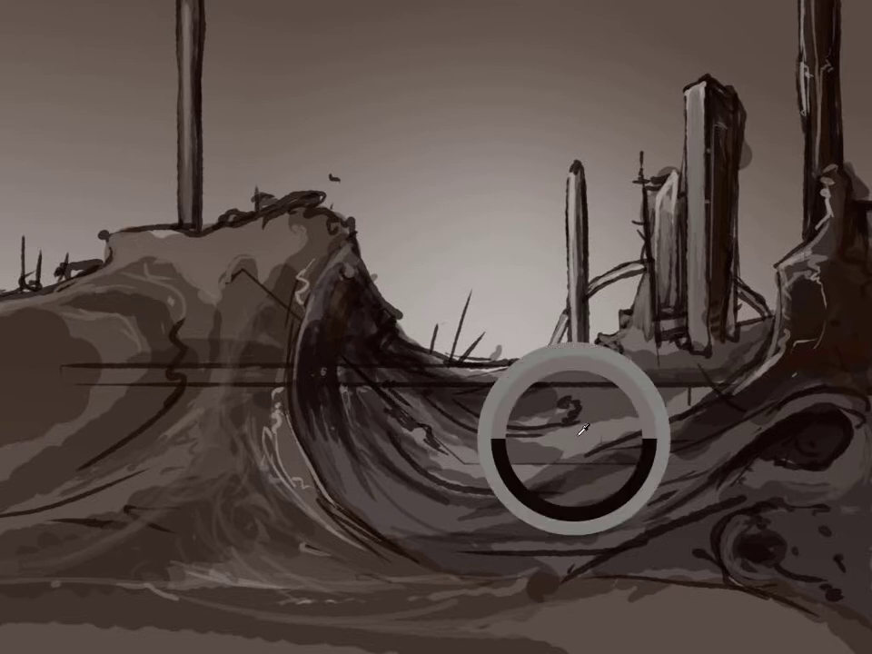
drag(329, 286, 368, 304)
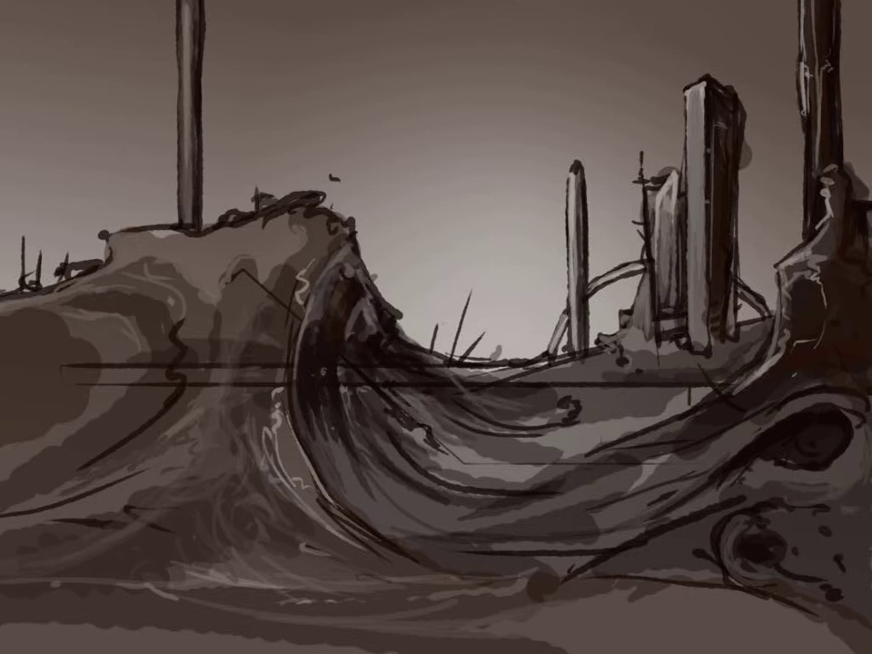
Paint light swirls into the dark left side of the wave
alt+click(814, 107)
drag(81, 386, 97, 364)
drag(37, 328, 131, 397)
drag(100, 300, 133, 243)
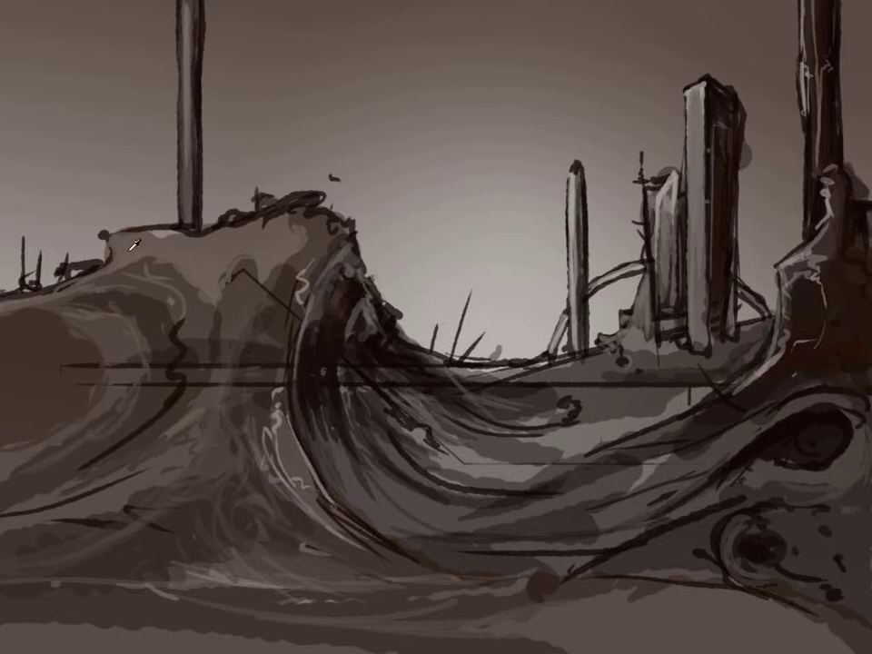
Sample tones from the poles and wave, add a faint stroke on the right pole, and darken right of the crest
alt+click(336, 351)
alt+click(792, 130)
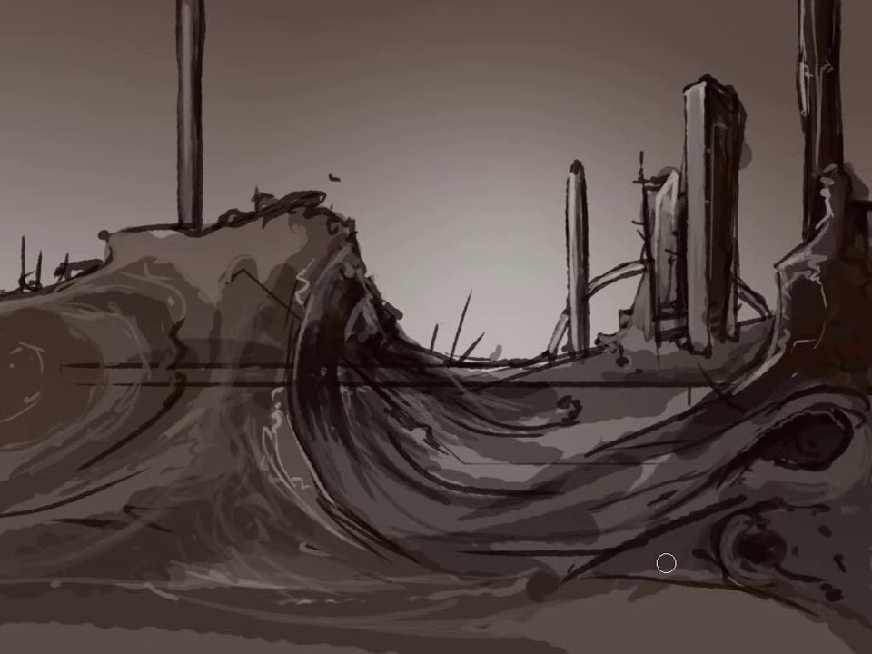
alt+click(789, 433)
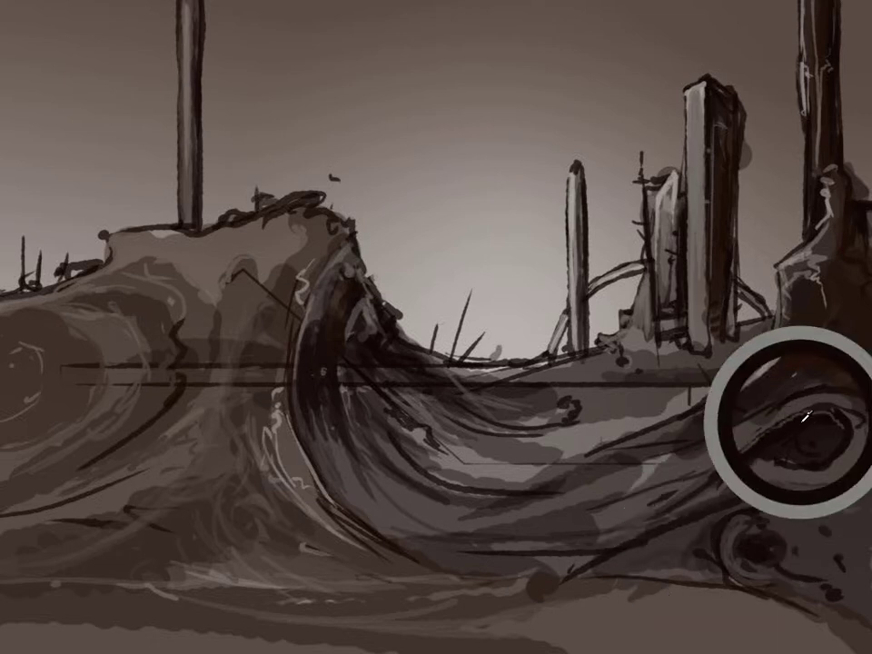
alt+click(842, 57)
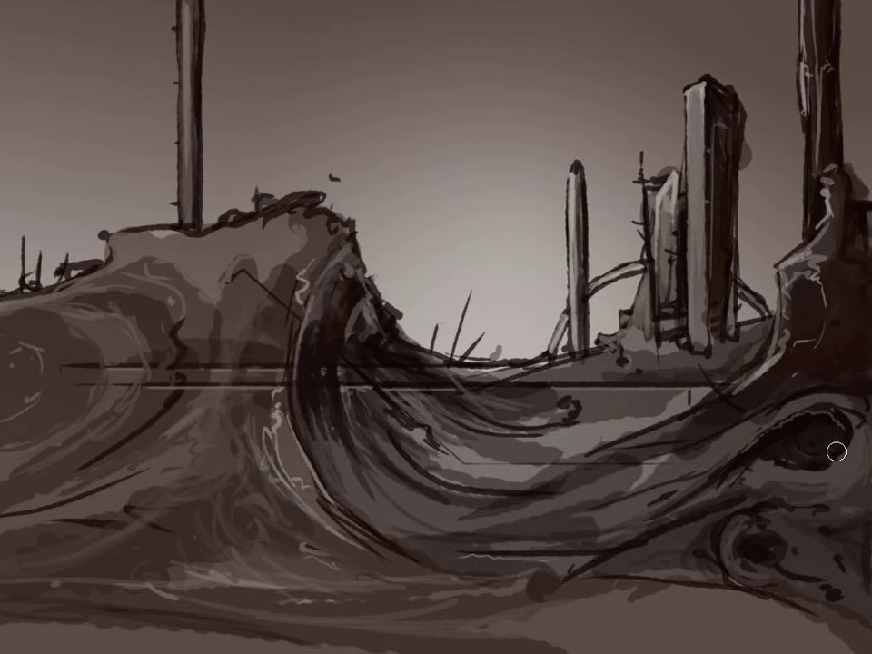
drag(822, 236, 838, 193)
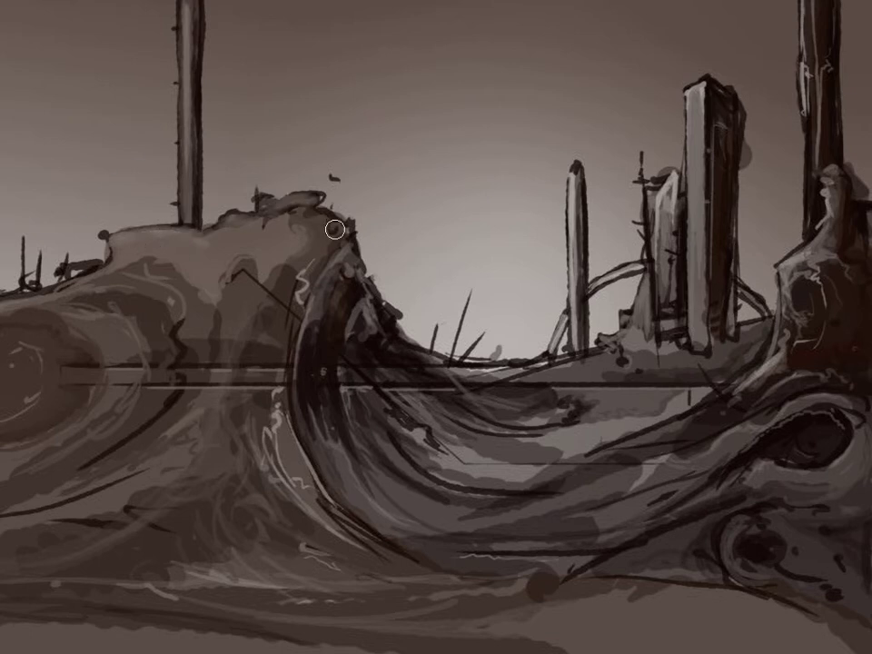
mouse_move(344, 266)
mouse_down()
mouse_move(349, 337)
mouse_move(369, 320)
mouse_up()
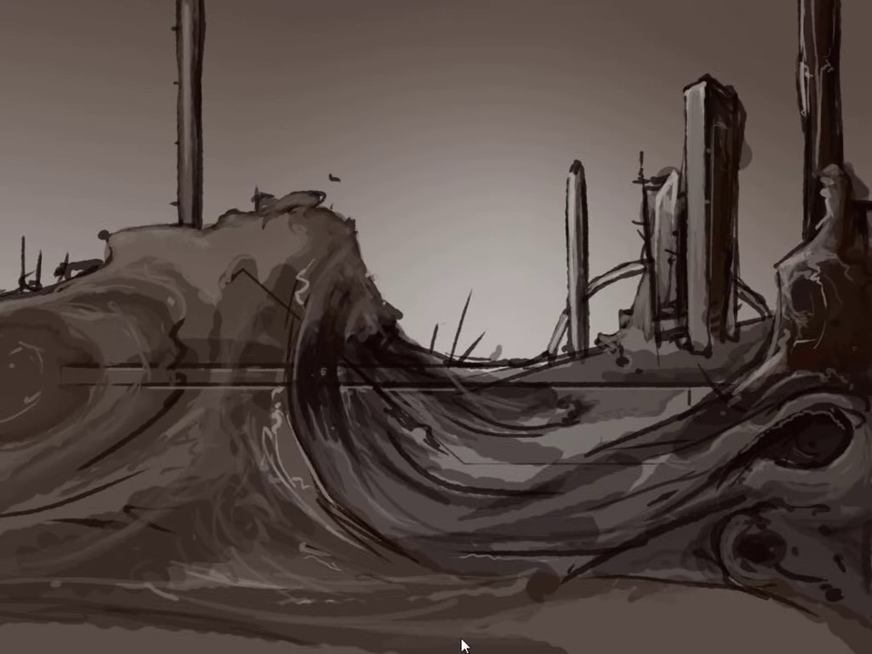
Sample a dark wave tone and brush two long smoky bands across the sky
alt+click(312, 362)
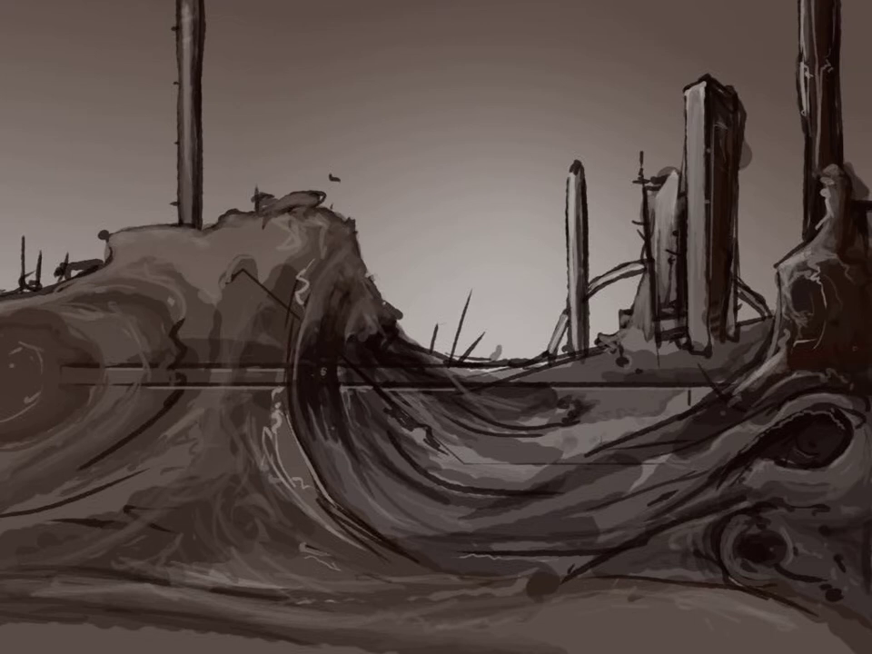
mouse_move(418, 141)
mouse_down()
mouse_move(779, 127)
mouse_move(5, 166)
mouse_up()
mouse_move(80, 113)
mouse_down()
mouse_move(670, 55)
mouse_move(848, 71)
mouse_move(568, 84)
mouse_move(811, 85)
mouse_up()
right_click(609, 64)
Smudge the thin sky line into the cloud and add light highlights to both cloud bands
drag(685, 60, 181, 84)
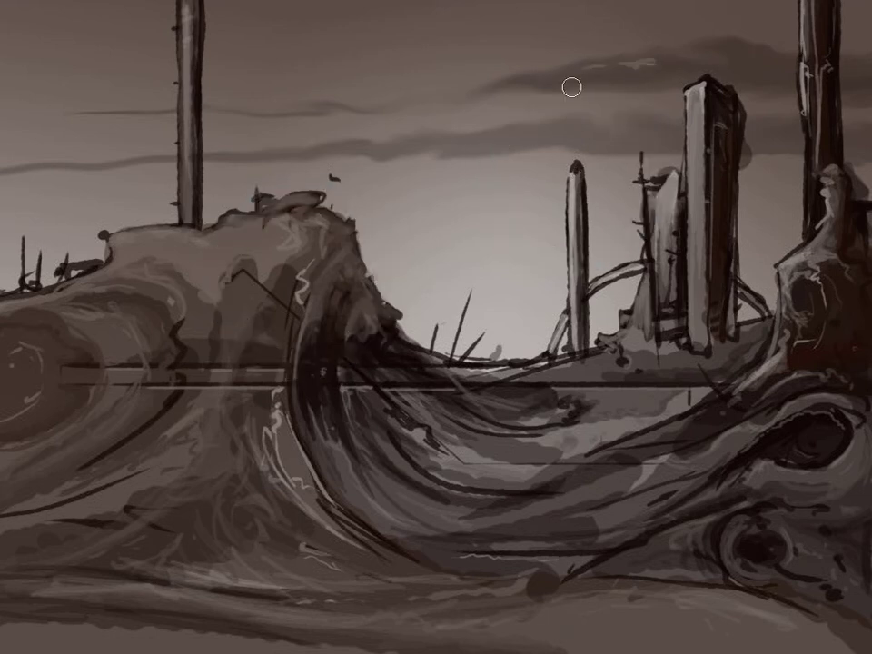
drag(525, 74, 791, 63)
drag(245, 156, 337, 147)
drag(443, 145, 535, 131)
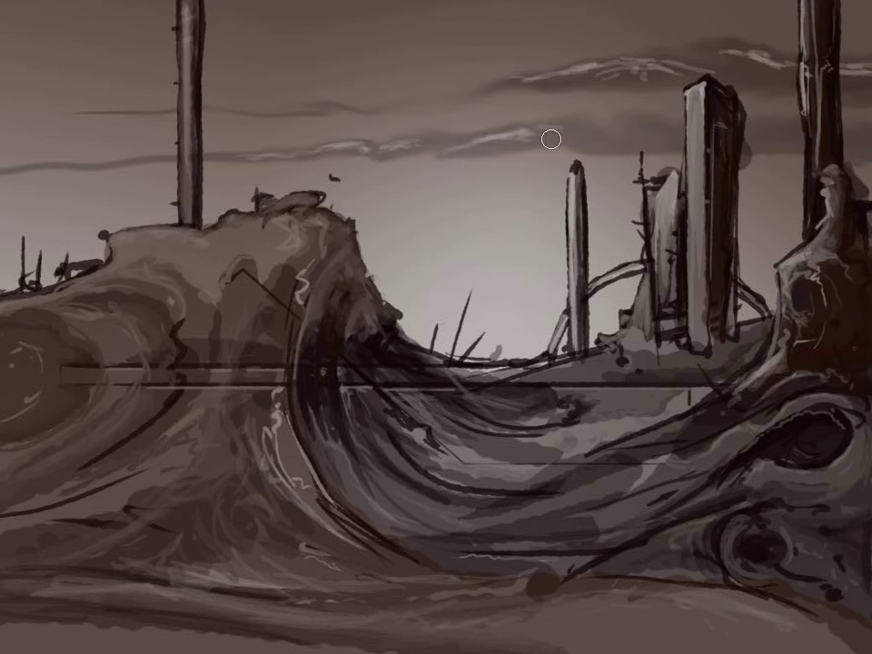
Highlight the cloud edge near the monolith, darken the upper cloud's underside and add a light streak
drag(750, 133, 804, 131)
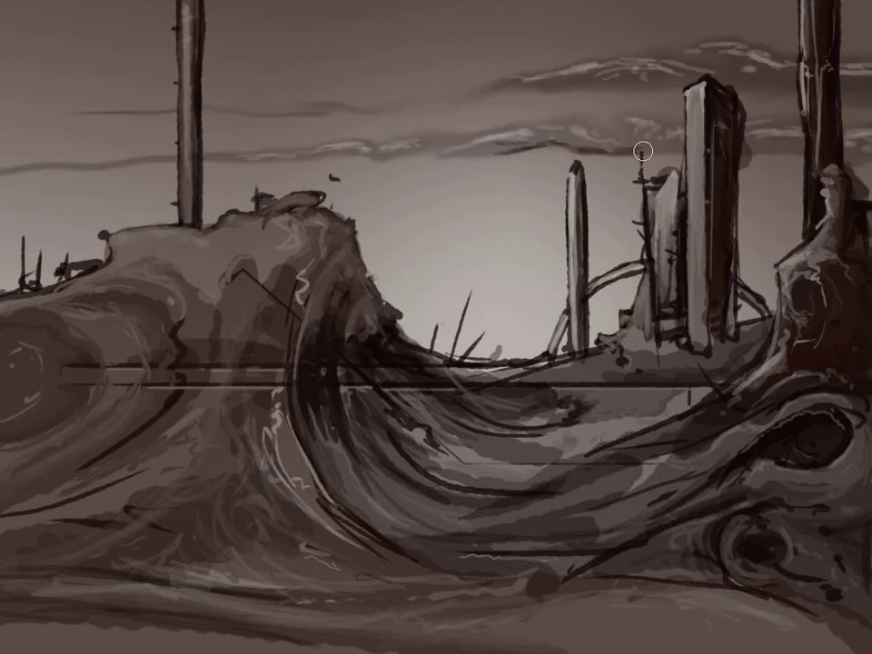
drag(694, 84, 540, 80)
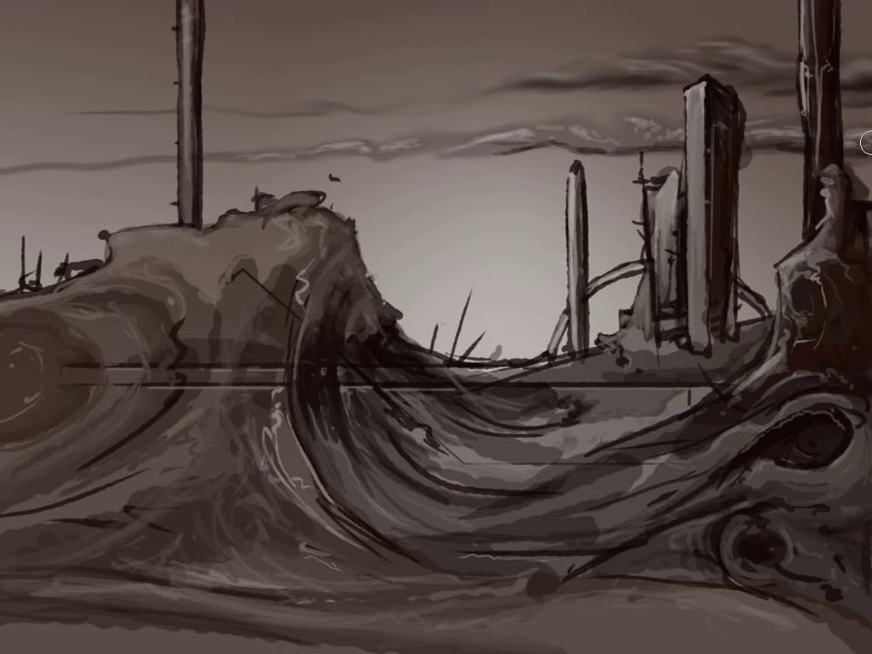
drag(569, 133, 491, 136)
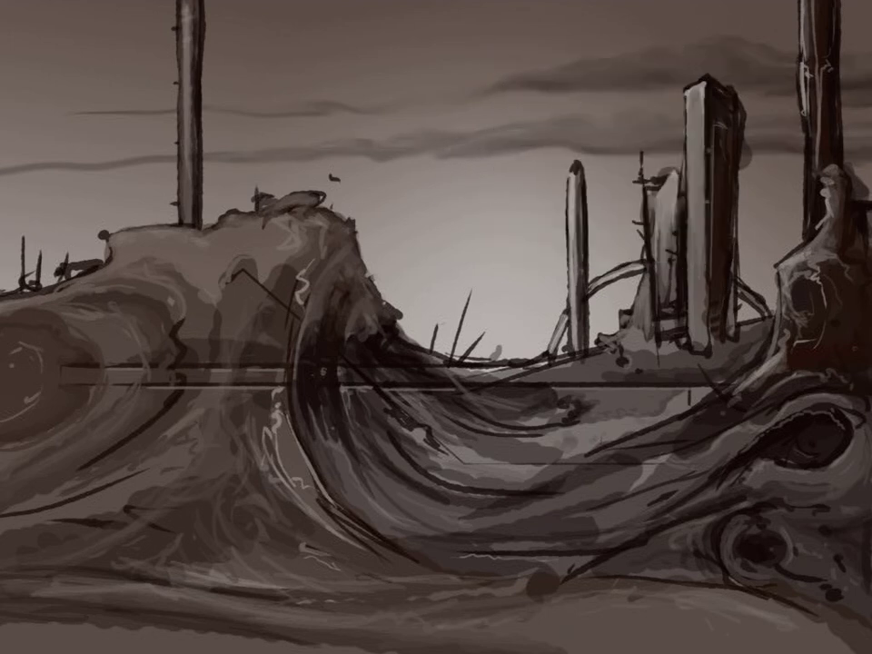
drag(468, 141, 590, 127)
Undo the last two light cloud highlight streaks
key(ctrl+z)
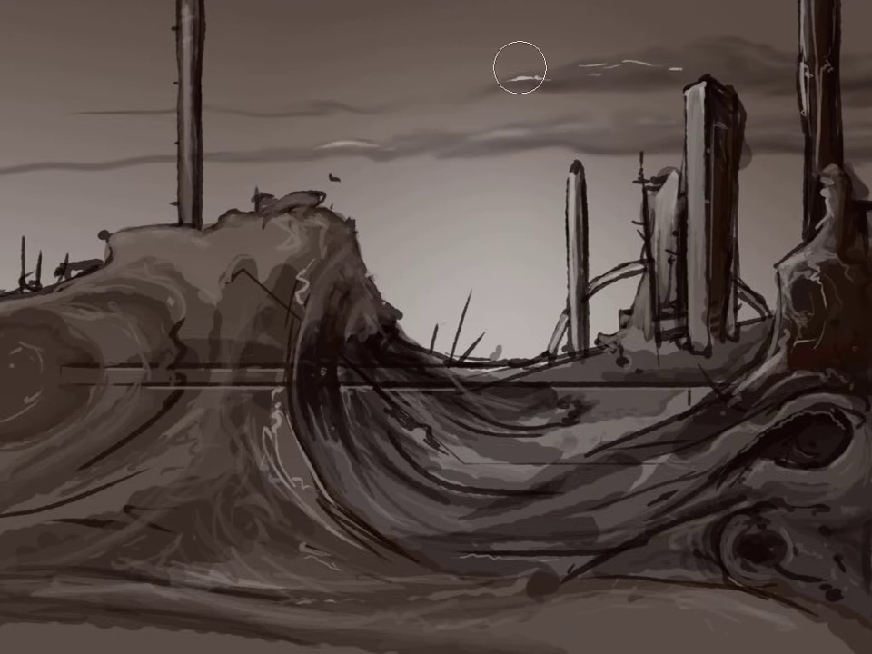
key(ctrl+z)
key(ctrl+z)
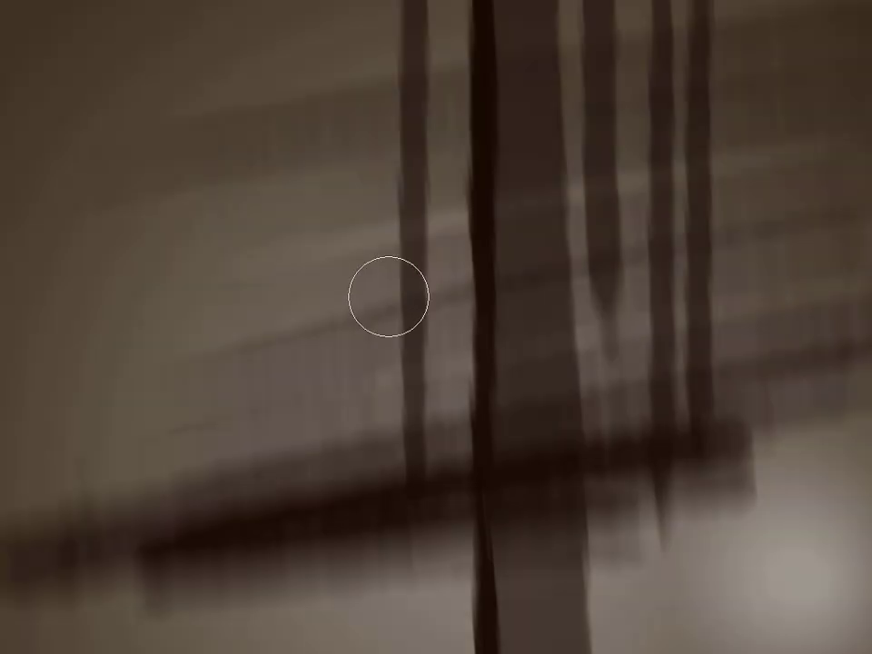
Paint light vertical strokes, dots and horizontal hatching lines beside the blurred left pillar
mouse_move(390, 373)
mouse_down()
mouse_move(391, 244)
mouse_move(365, 46)
mouse_up()
click(359, 96)
drag(437, 218, 434, 43)
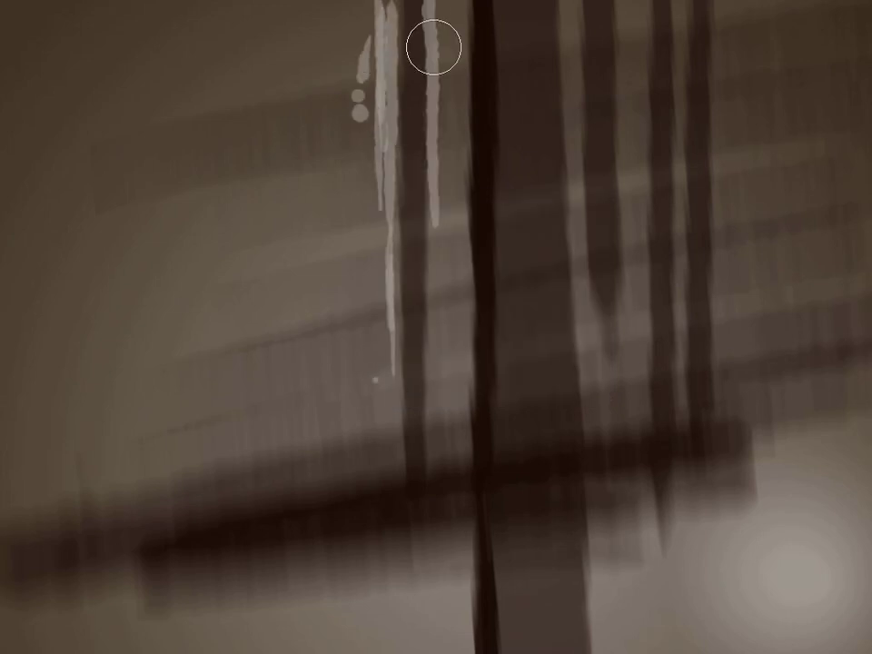
click(573, 172)
drag(570, 129, 573, 180)
drag(382, 370, 124, 423)
drag(380, 313, 101, 362)
drag(380, 209, 97, 266)
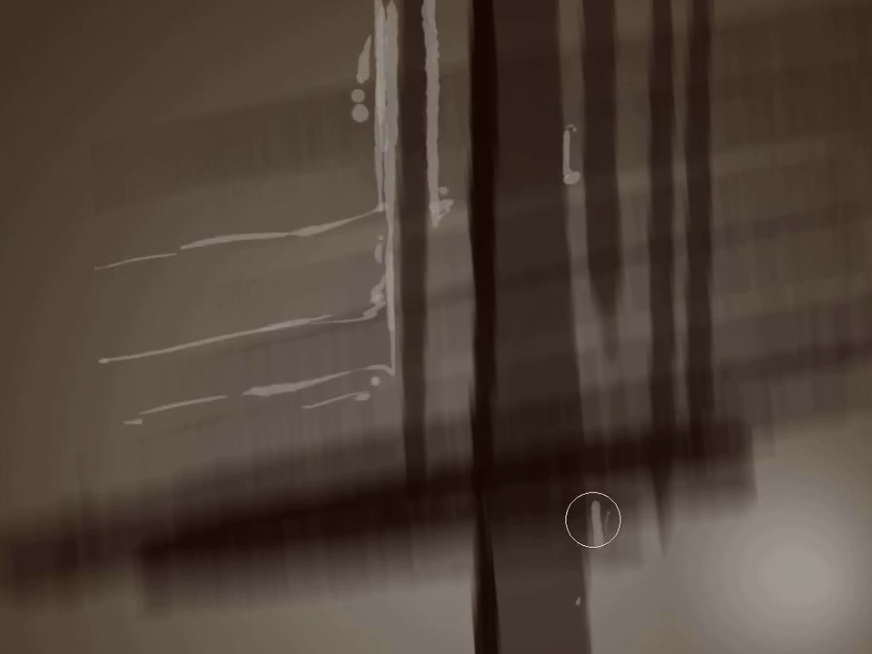
drag(596, 511, 627, 531)
click(360, 113)
Paint a dark vertical stroke down the central pillar and broad pale strokes at upper left
mouse_move(518, 5)
mouse_down()
mouse_move(508, 394)
mouse_move(518, 400)
mouse_up()
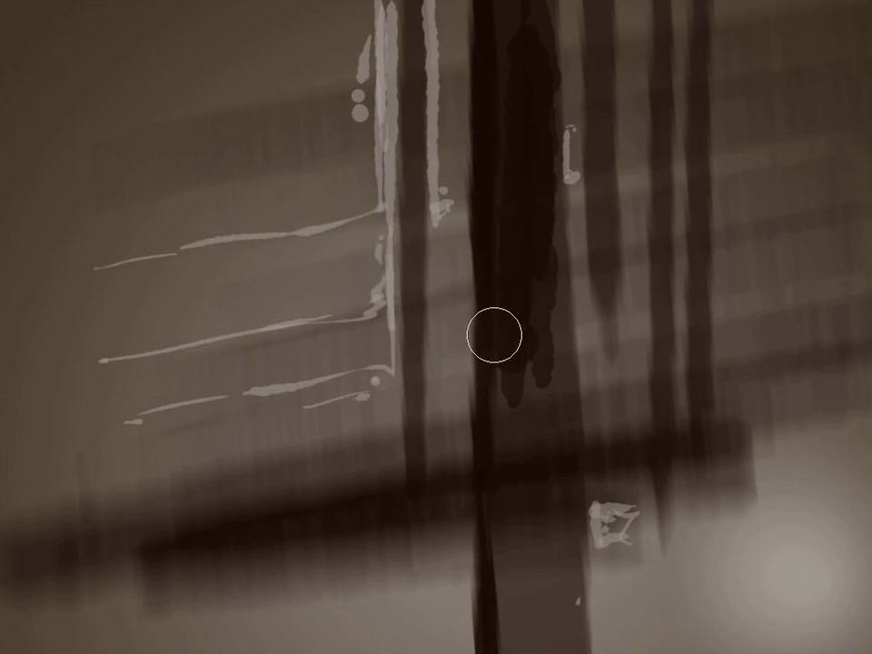
drag(454, 77, 441, 23)
drag(448, 209, 452, 177)
mouse_move(289, 223)
mouse_down()
mouse_move(372, 208)
mouse_move(223, 215)
mouse_up()
drag(362, 68, 102, 132)
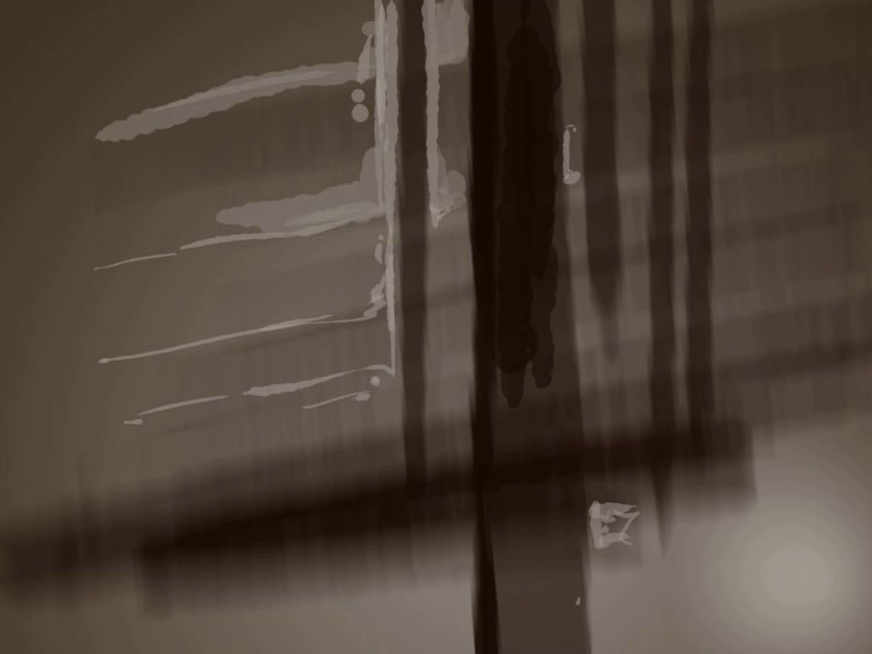